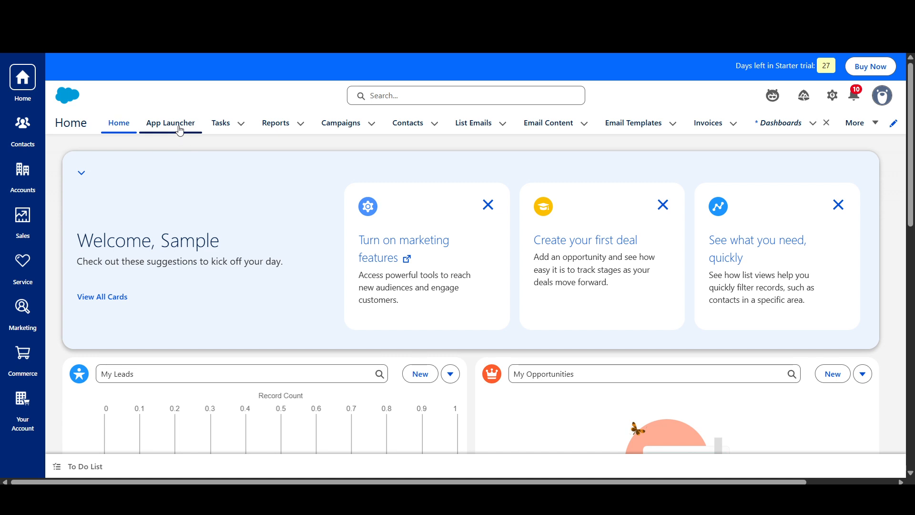
# From the Dashboards list, start a new dashboard named "test 1" with the description "test"
pyautogui.scroll(-3, 344, 366)
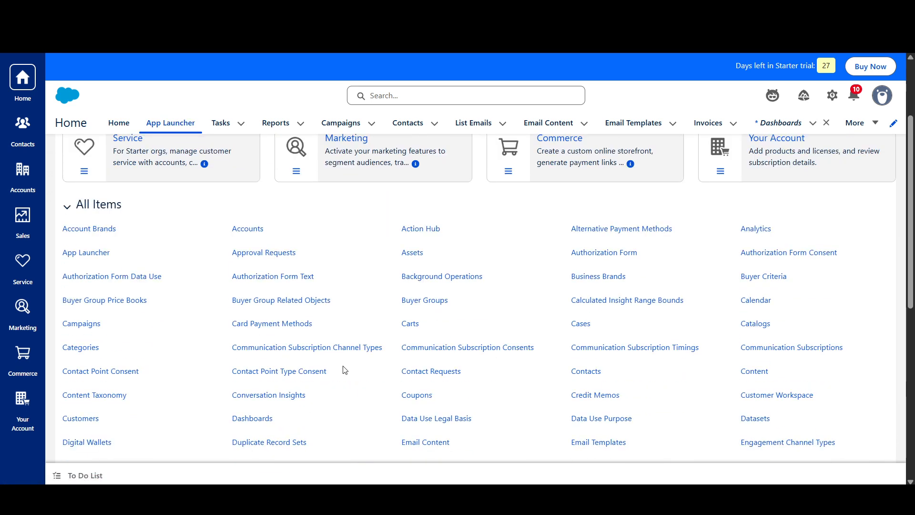
pyautogui.click(243, 418)
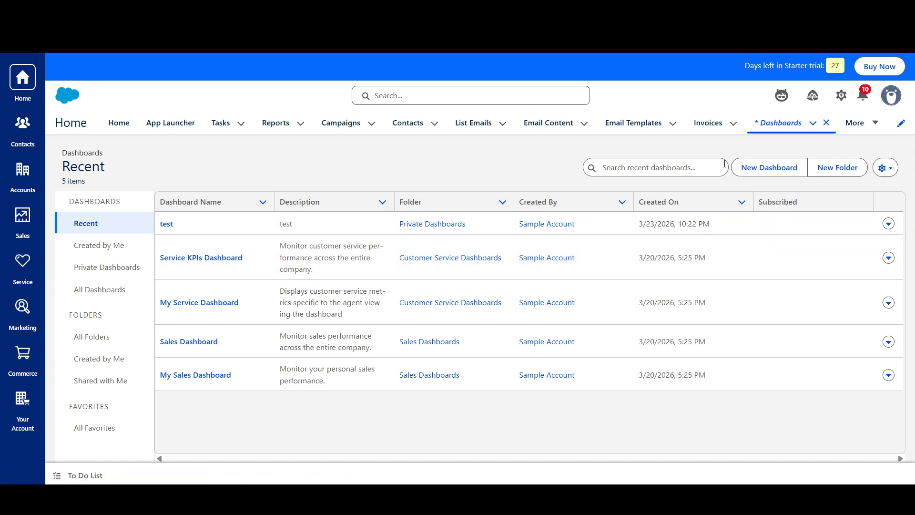
pyautogui.click(762, 165)
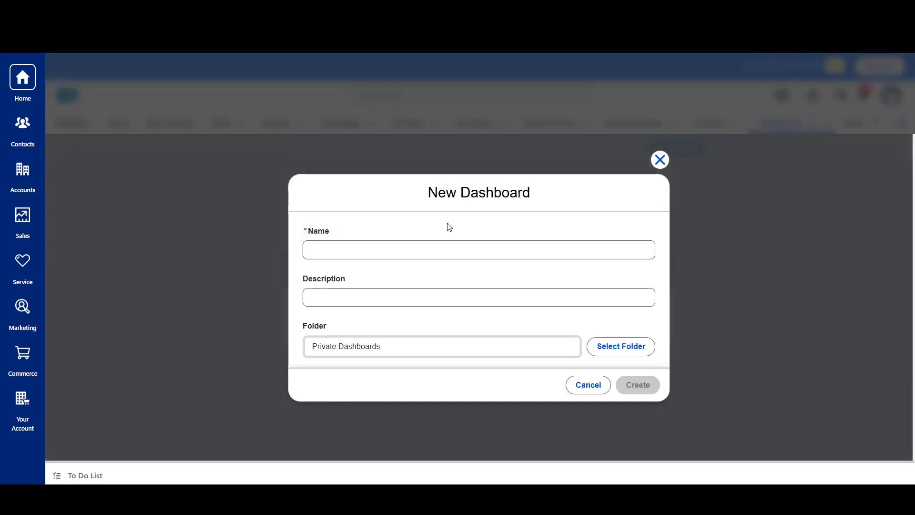
pyautogui.click(412, 247)
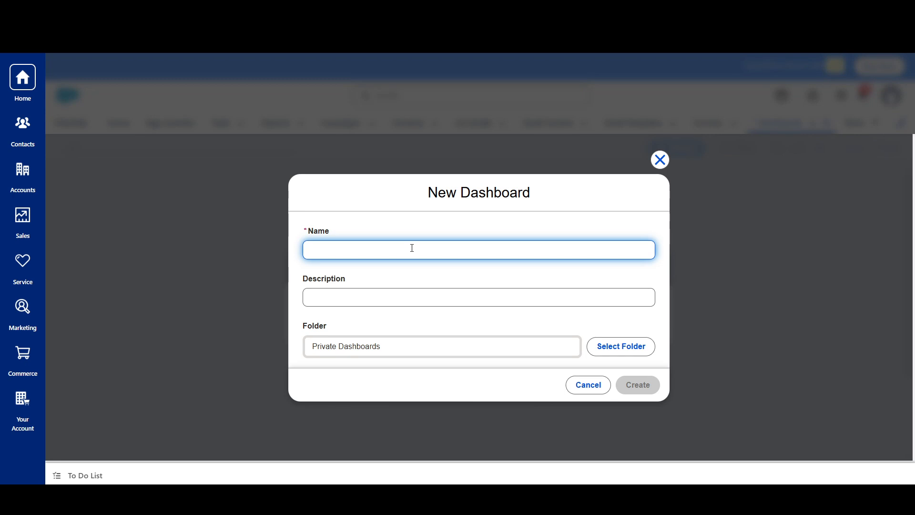
pyautogui.write('test 1')
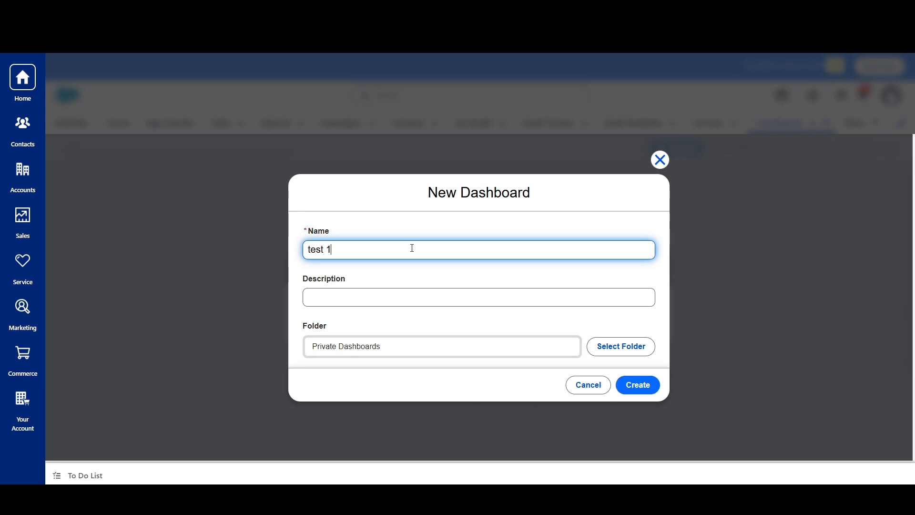
pyautogui.click(368, 291)
pyautogui.write('test')
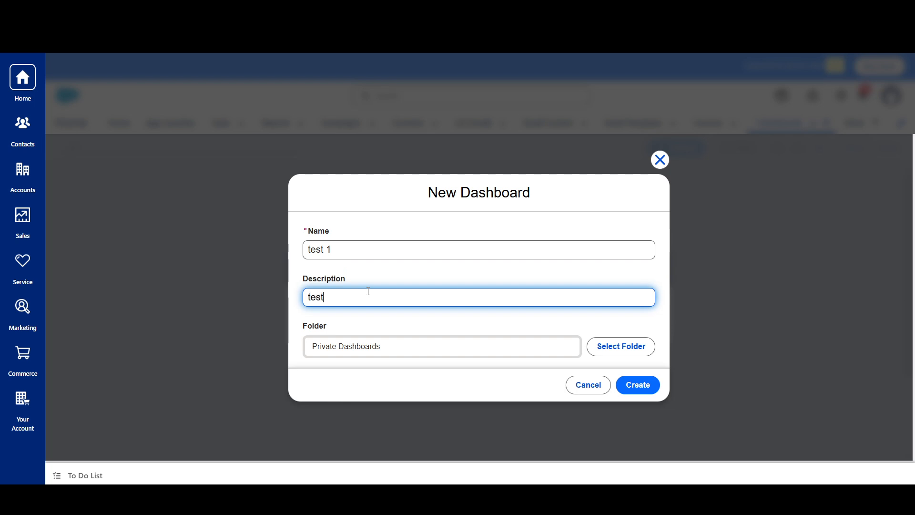
# Look at the available folders, keep Private Dashboards as the folder, and create the dashboard
pyautogui.click(371, 347)
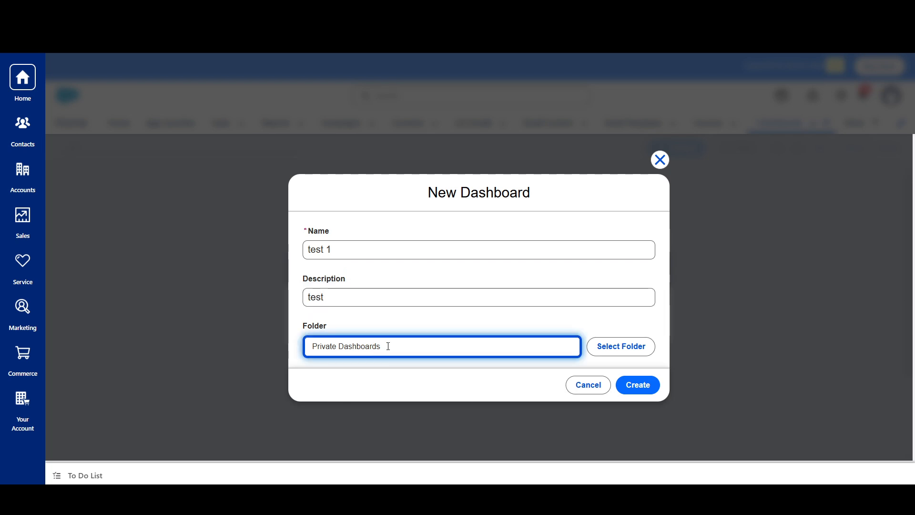
pyautogui.click(605, 347)
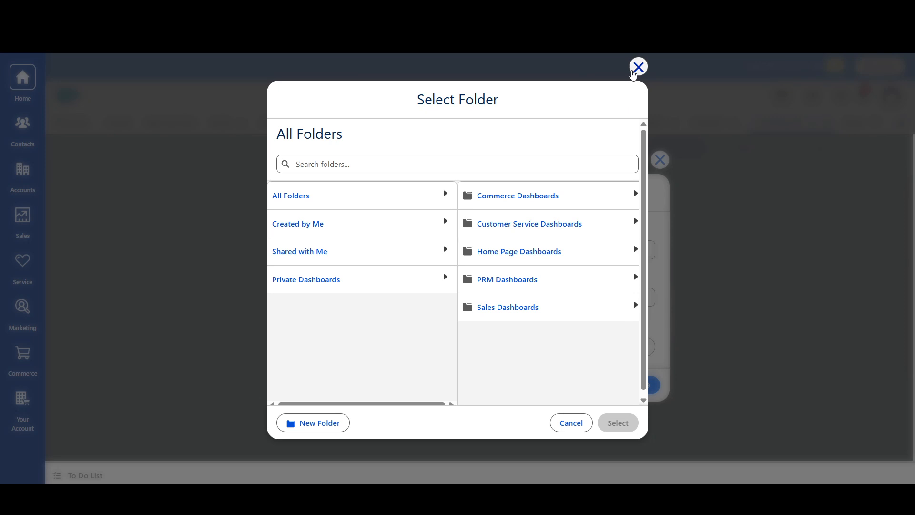
pyautogui.click(638, 67)
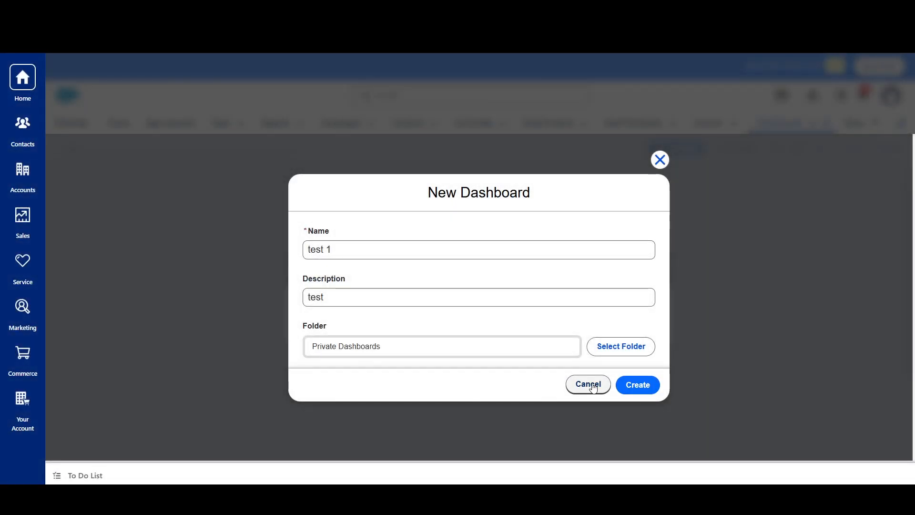
pyautogui.click(631, 383)
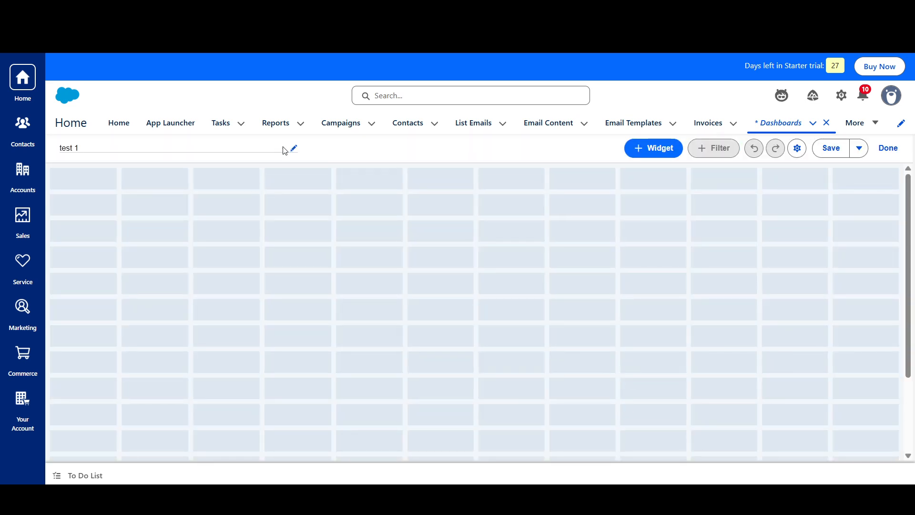
pyautogui.click(292, 150)
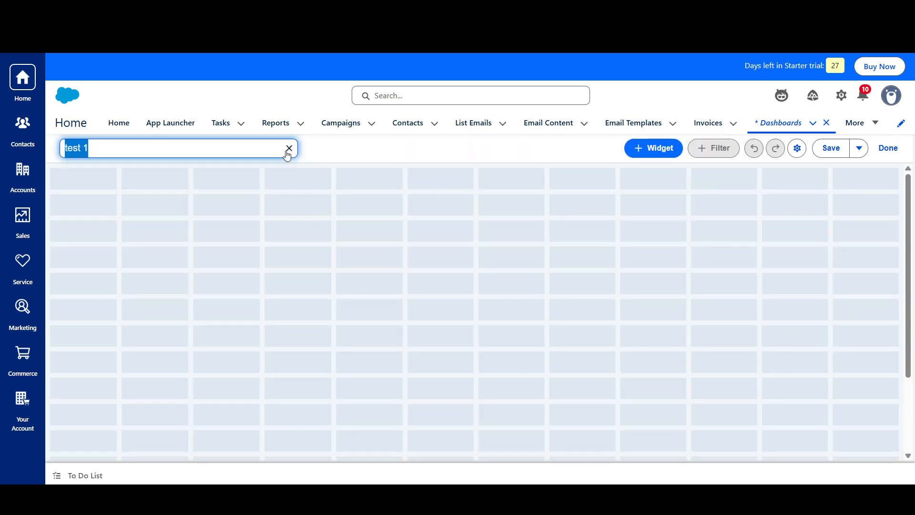
pyautogui.click(323, 148)
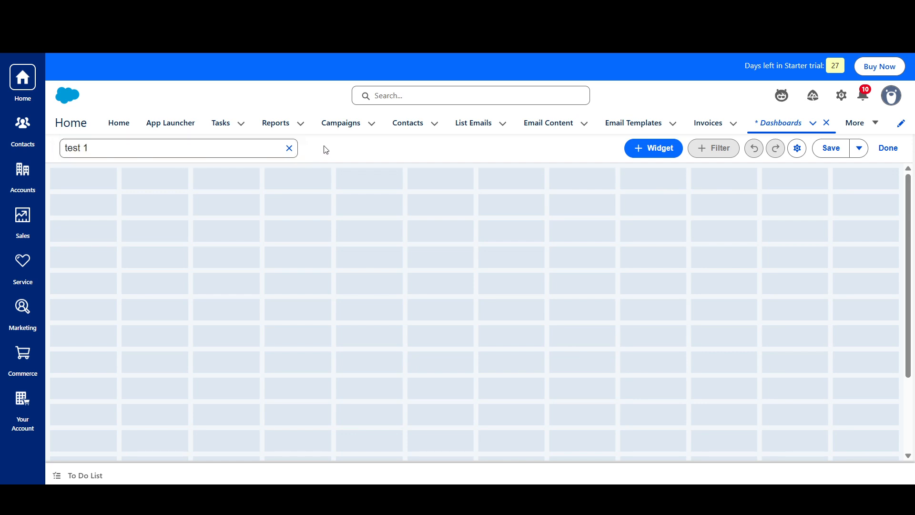
# Add a table widget to the dashboard based on the report "Open Cases for Accounts I Own"
pyautogui.click(637, 152)
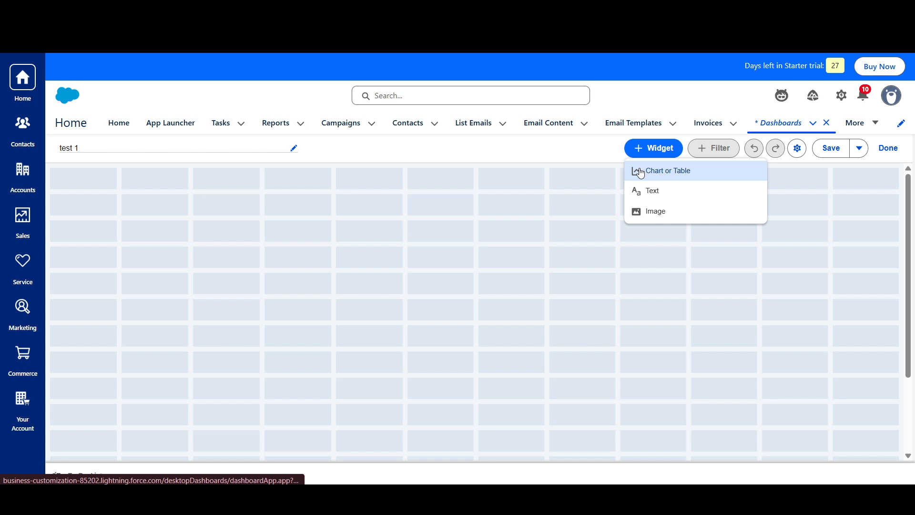
pyautogui.click(640, 173)
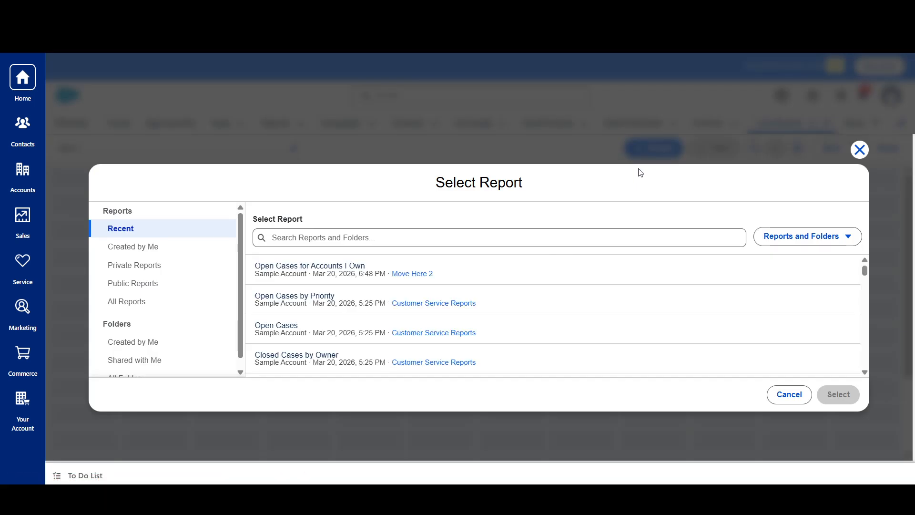
pyautogui.click(509, 279)
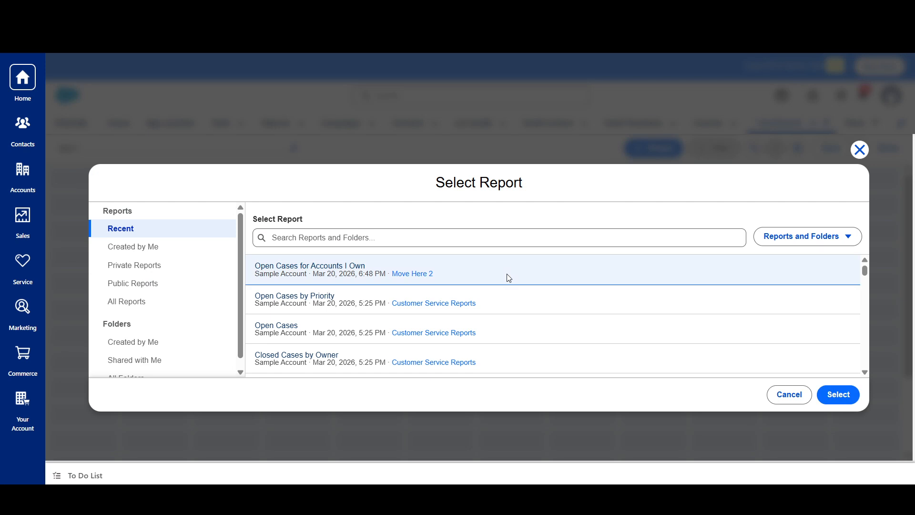
pyautogui.click(834, 395)
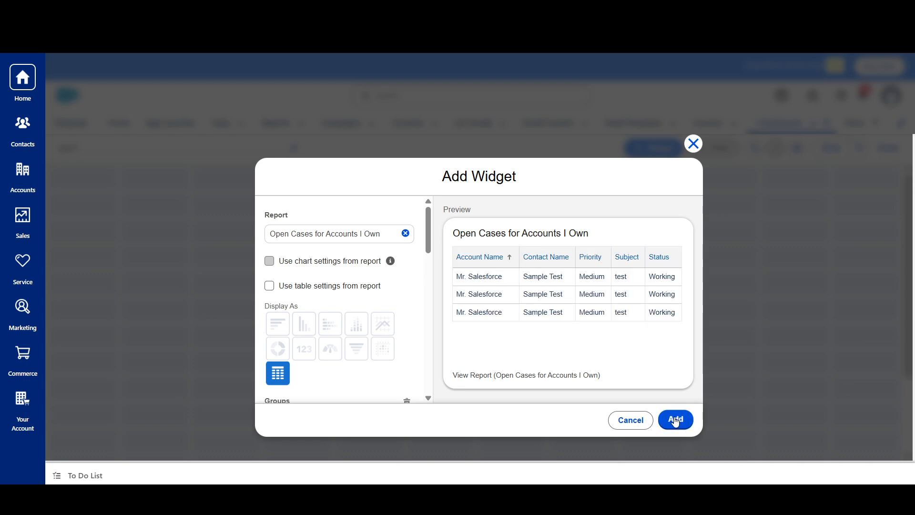
pyautogui.click(676, 421)
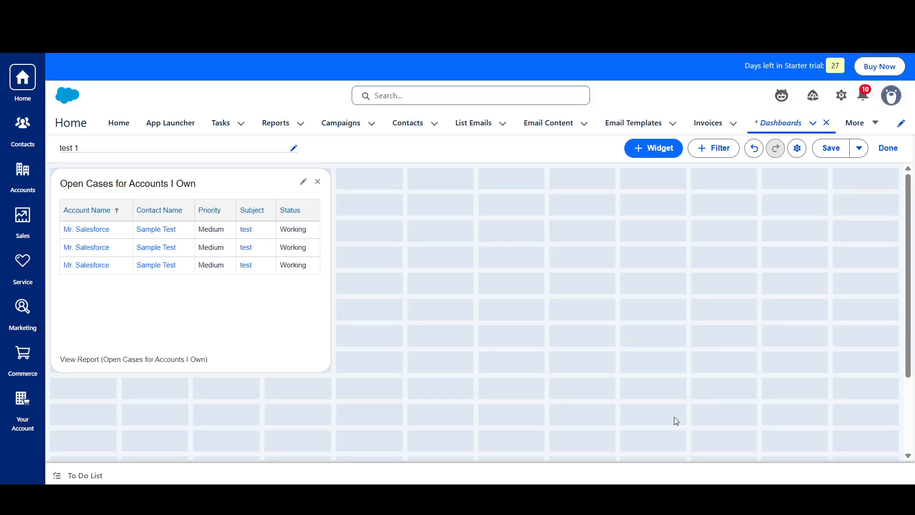
# Move the open cases widget to start at the third grid column and resize it to five columns by seven rows
pyautogui.moveTo(209, 341); pyautogui.dragTo(358, 339)
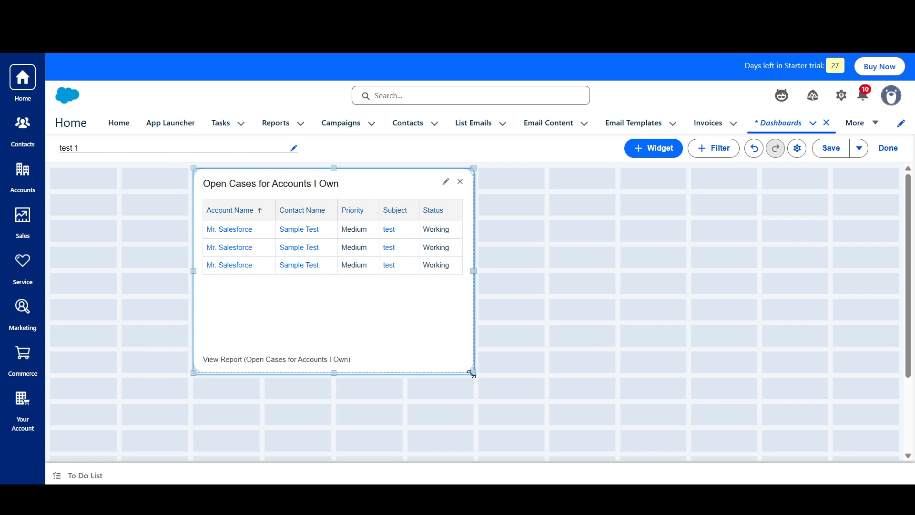
pyautogui.moveTo(472, 373); pyautogui.dragTo(472, 297)
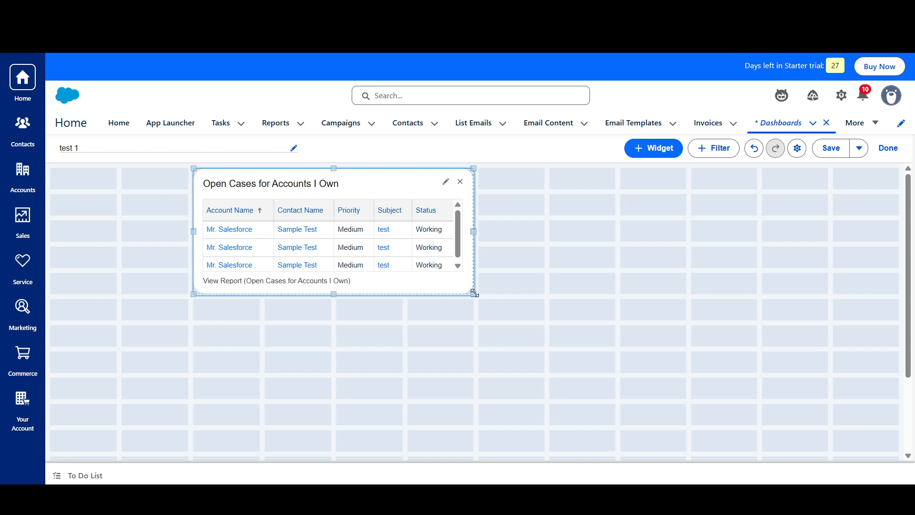
pyautogui.moveTo(473, 293); pyautogui.dragTo(524, 339)
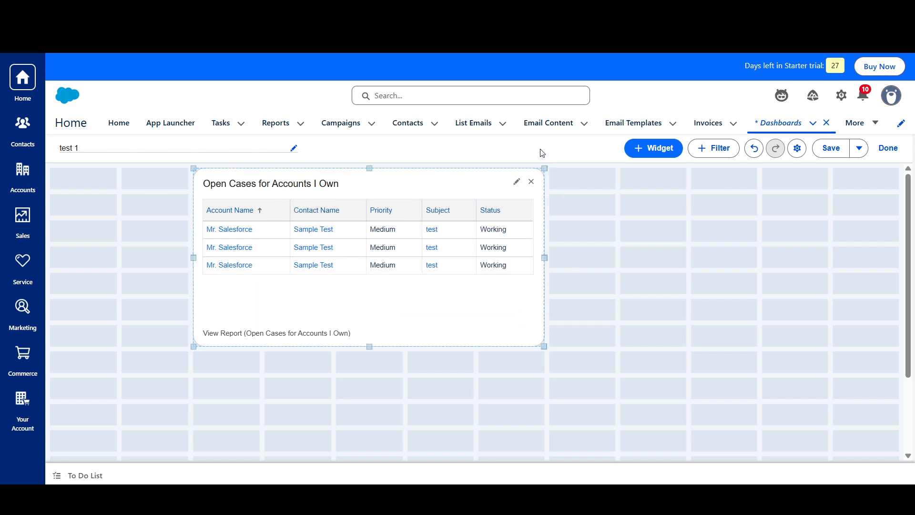
# Add a text widget reading "Hello" and place it directly beside the open cases widget at one column by two rows
pyautogui.click(651, 149)
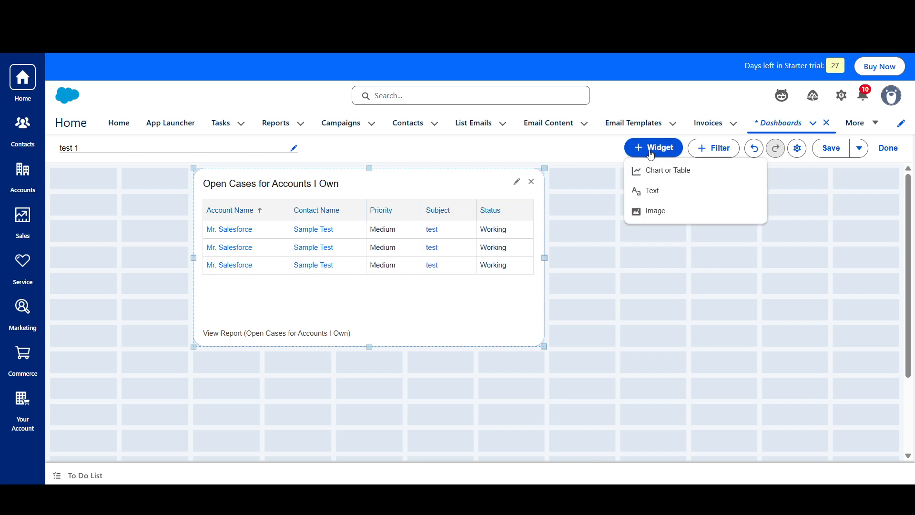
pyautogui.click(652, 193)
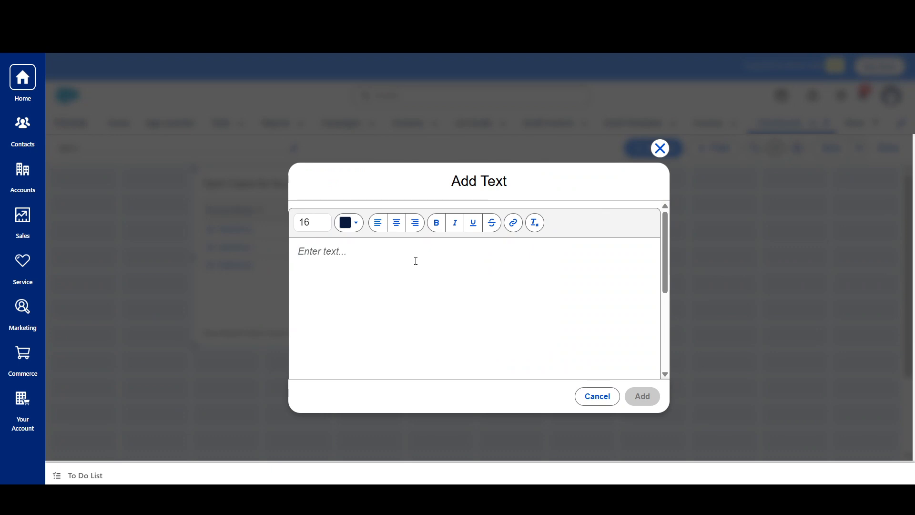
pyautogui.write('Hello')
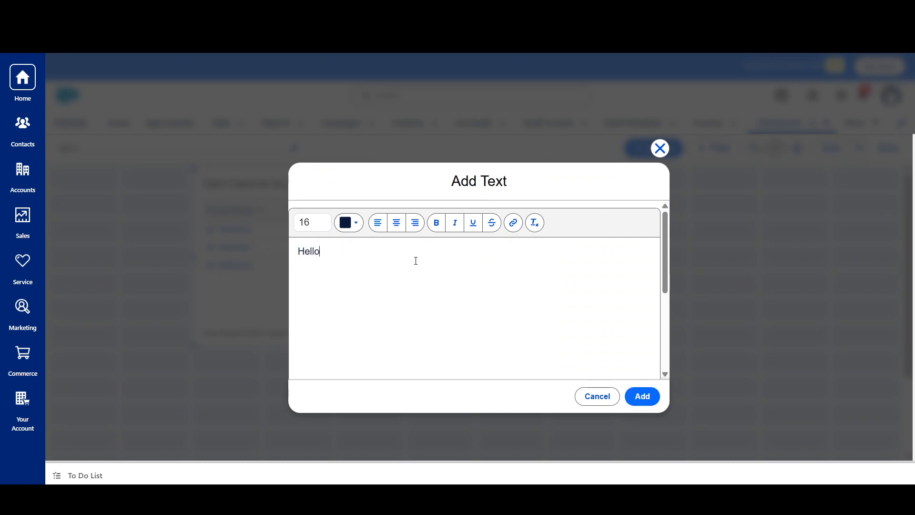
pyautogui.click(642, 396)
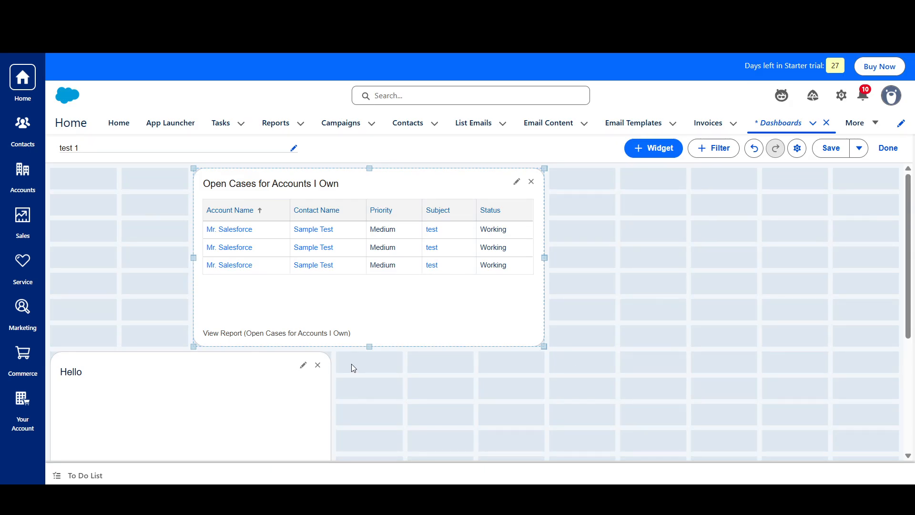
pyautogui.moveTo(310, 382); pyautogui.dragTo(808, 210)
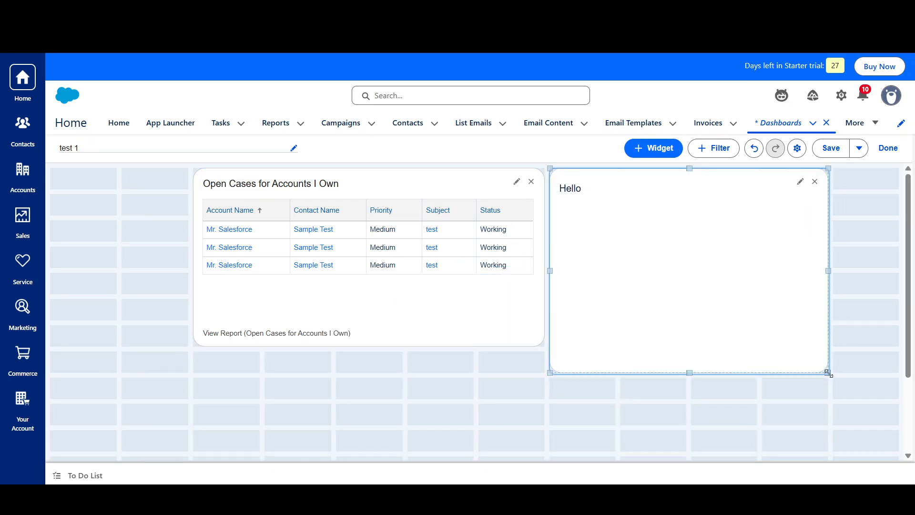
pyautogui.moveTo(828, 373); pyautogui.dragTo(614, 215)
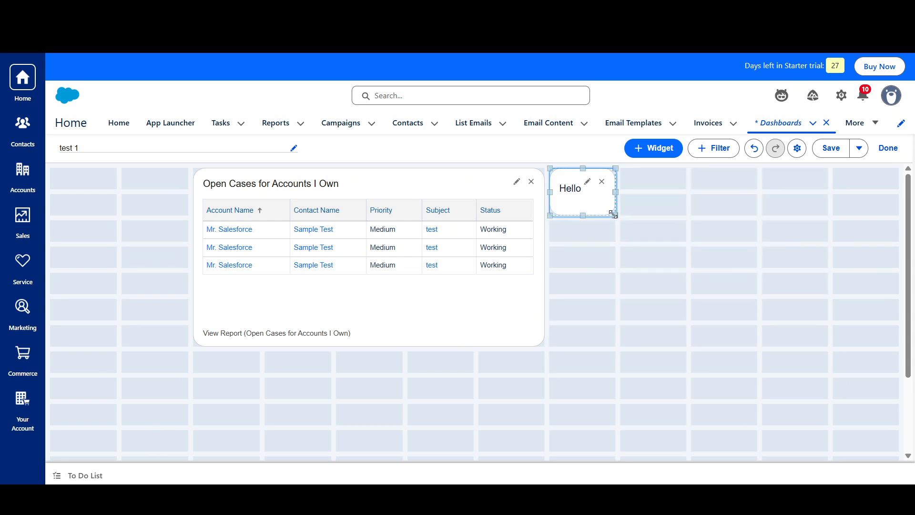
# Examine the upload and gallery options for an image widget without adding an image
pyautogui.click(643, 152)
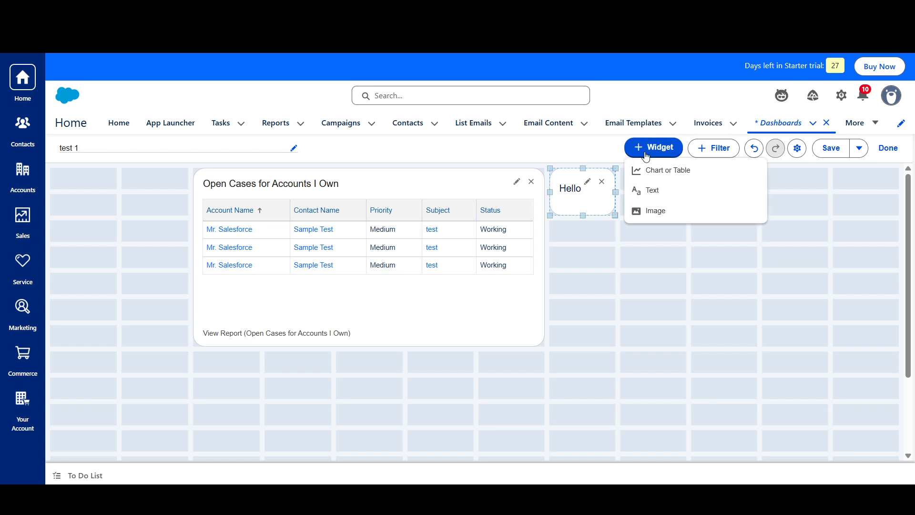
pyautogui.click(651, 212)
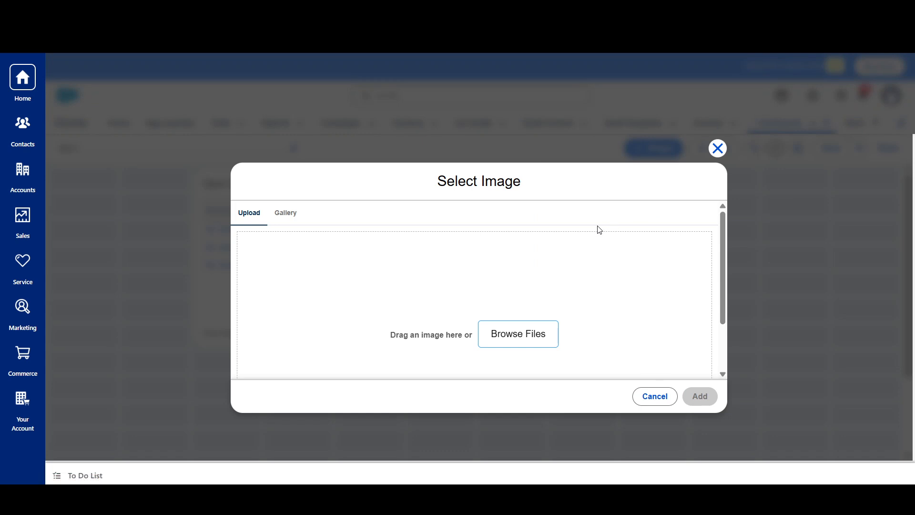
pyautogui.click(287, 212)
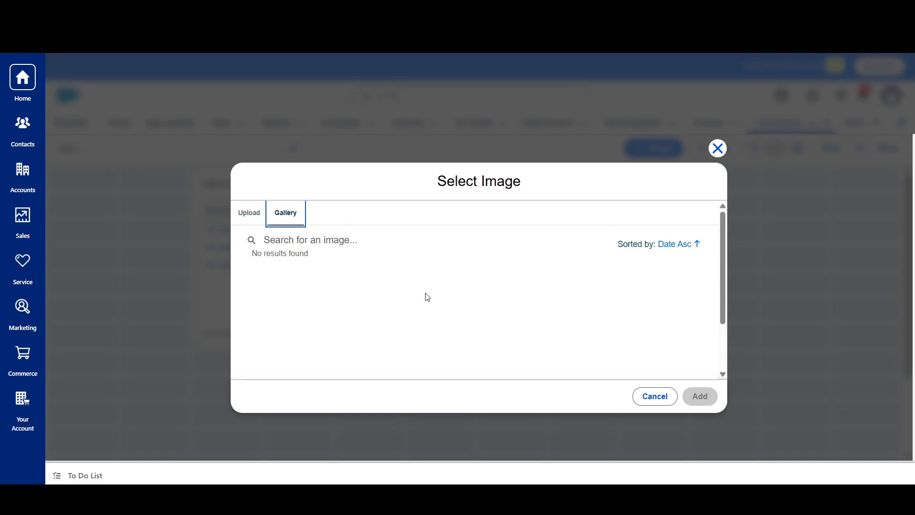
pyautogui.click(246, 218)
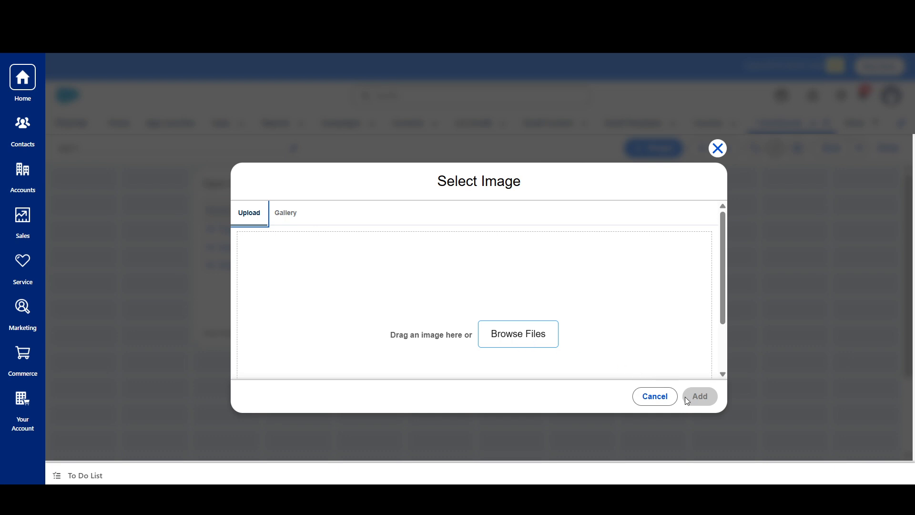
pyautogui.click(667, 399)
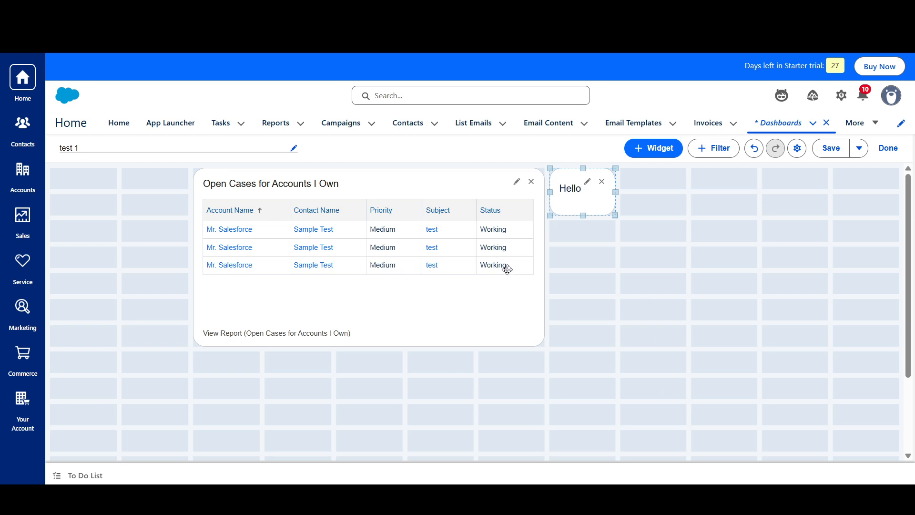
# Arrange the open cases widget at the grid's first column with the "Hello" widget beside it at matching height, and save the dashboard
pyautogui.moveTo(498, 280); pyautogui.dragTo(355, 281)
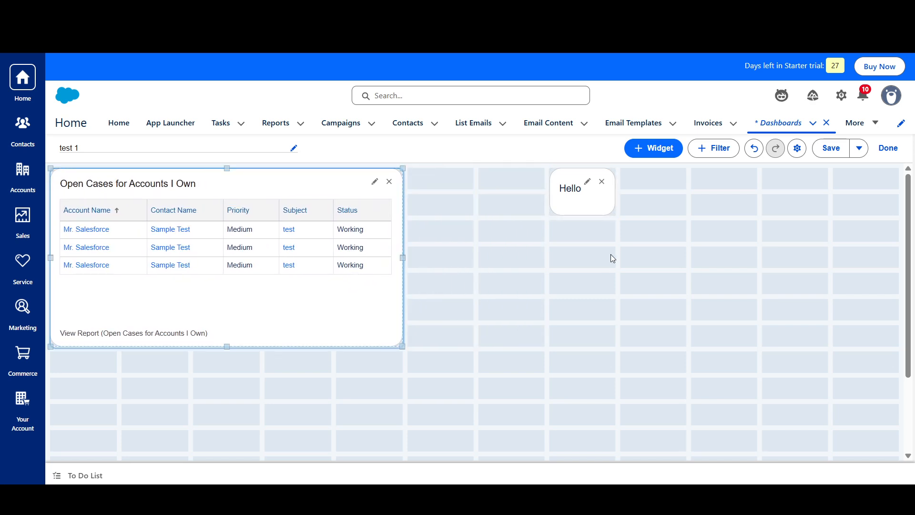
pyautogui.moveTo(582, 194); pyautogui.dragTo(474, 340)
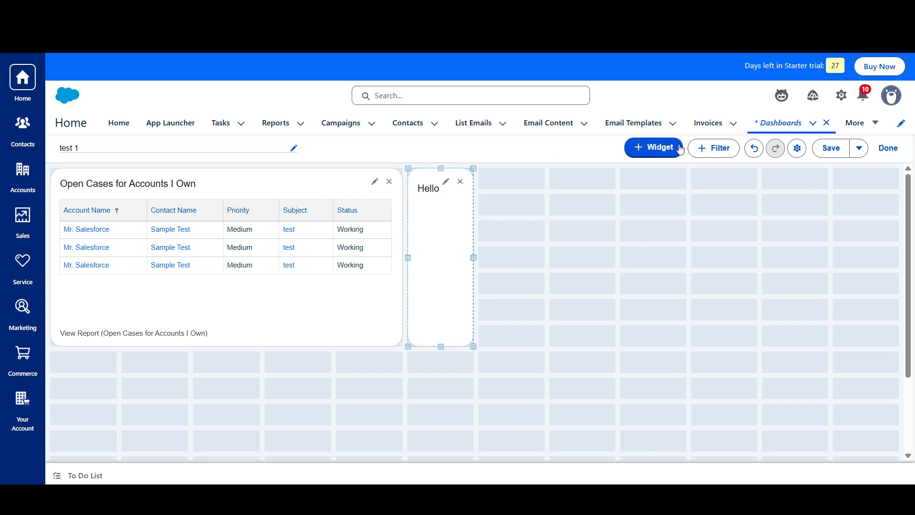
pyautogui.click(821, 151)
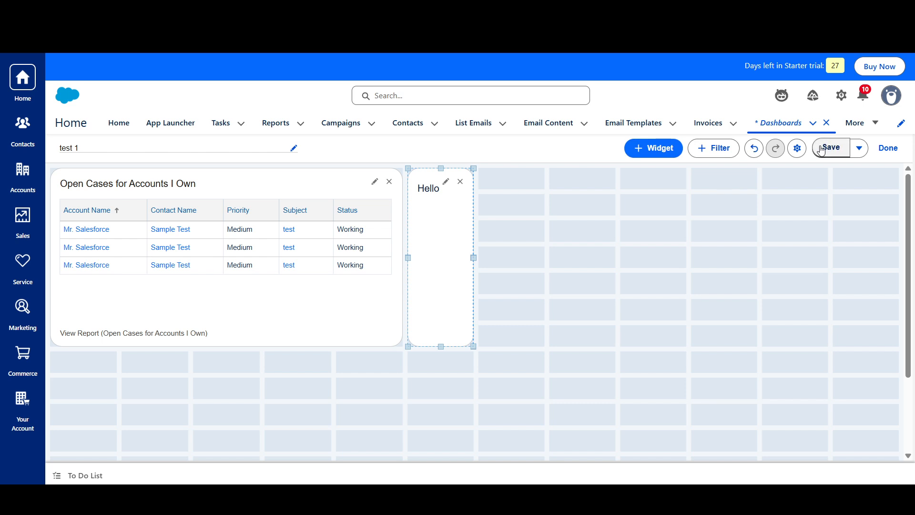